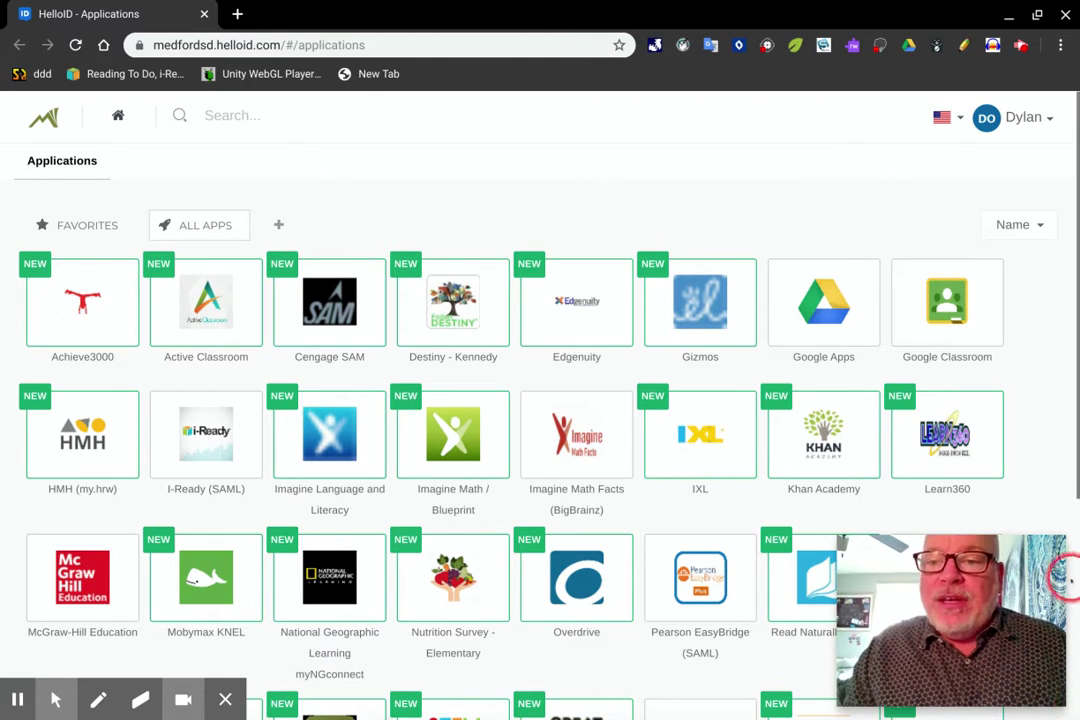
Launch Google Classroom from the HelloID applications page and open the 2019-2020 class's classwork
click(941, 316)
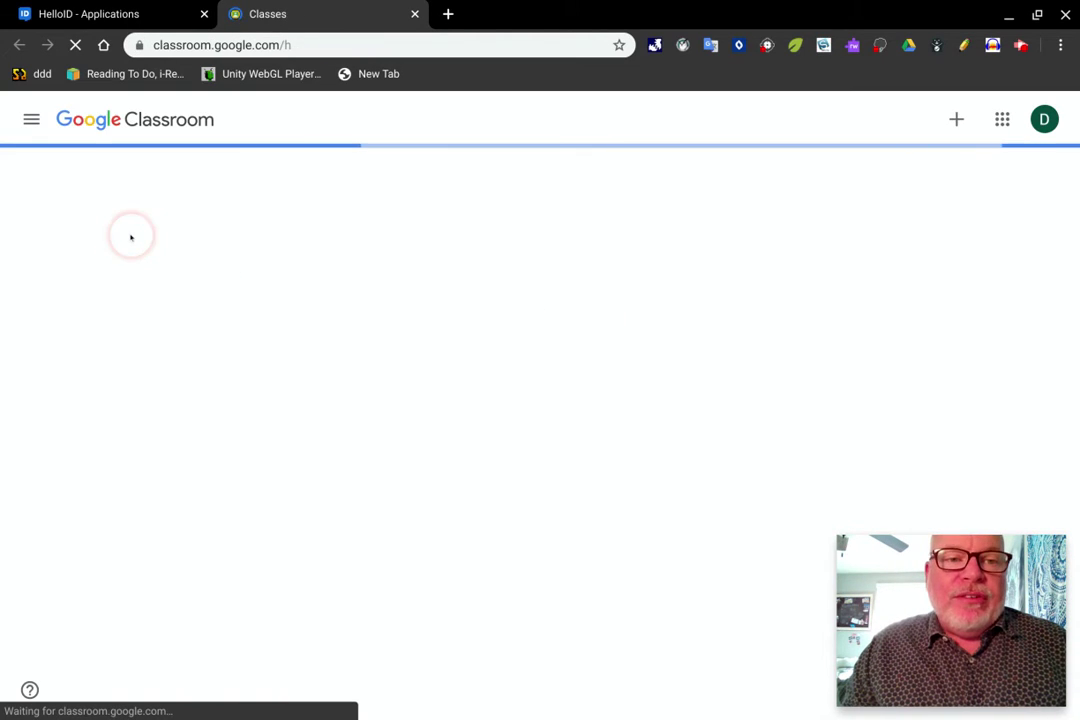
click(133, 193)
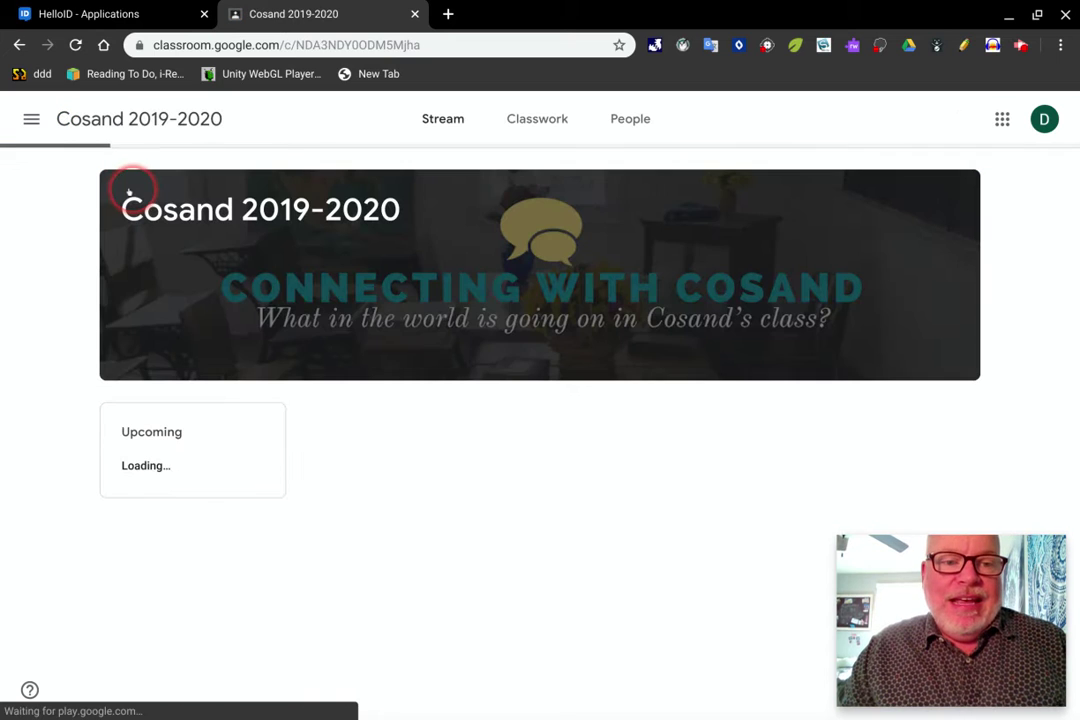
click(530, 122)
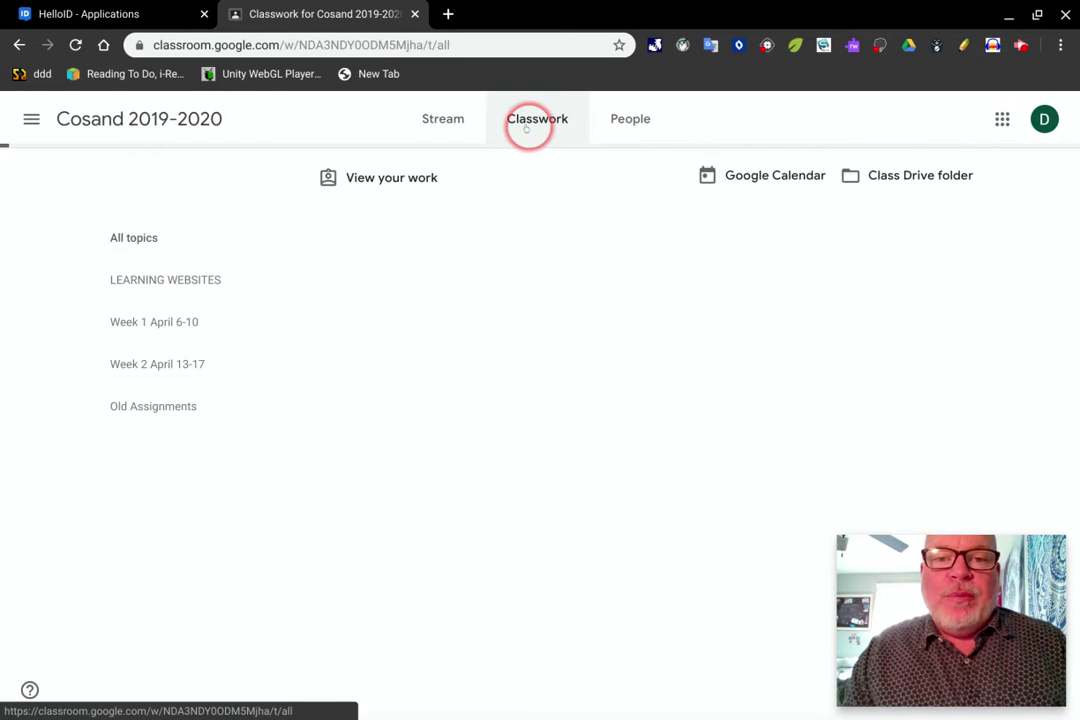
Open the full page of the Week 1 April 6-10 assignment "Math OFFLINE: Multiplication Practice"
scroll(460, 405, down, 3)
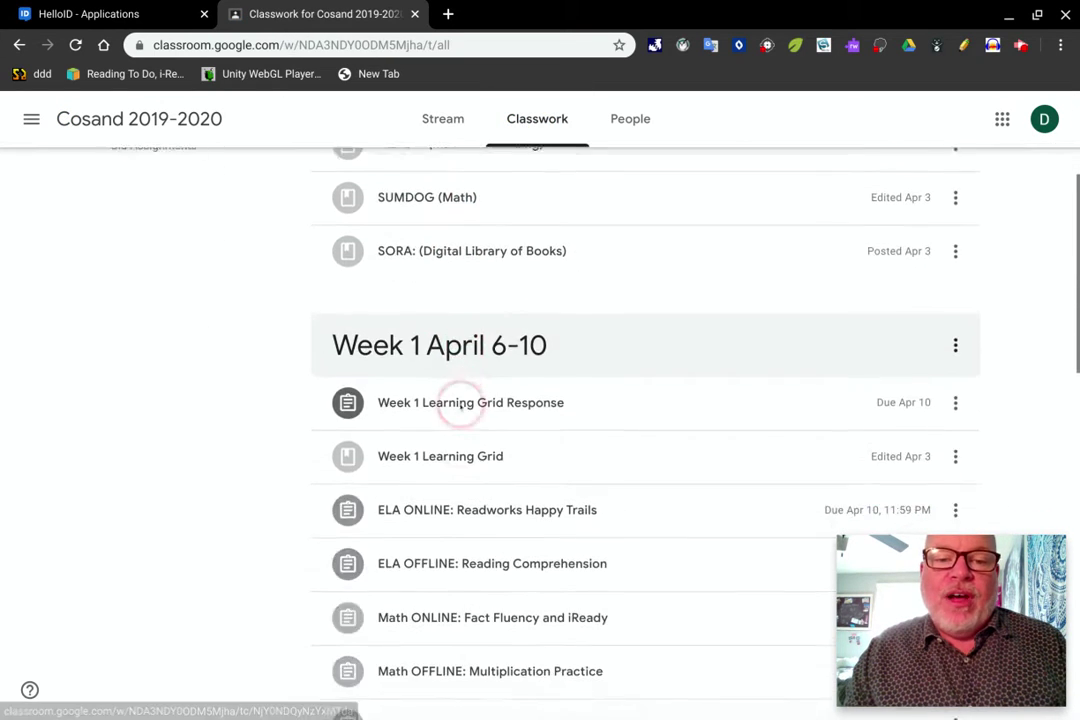
scroll(460, 405, down, 2)
click(455, 450)
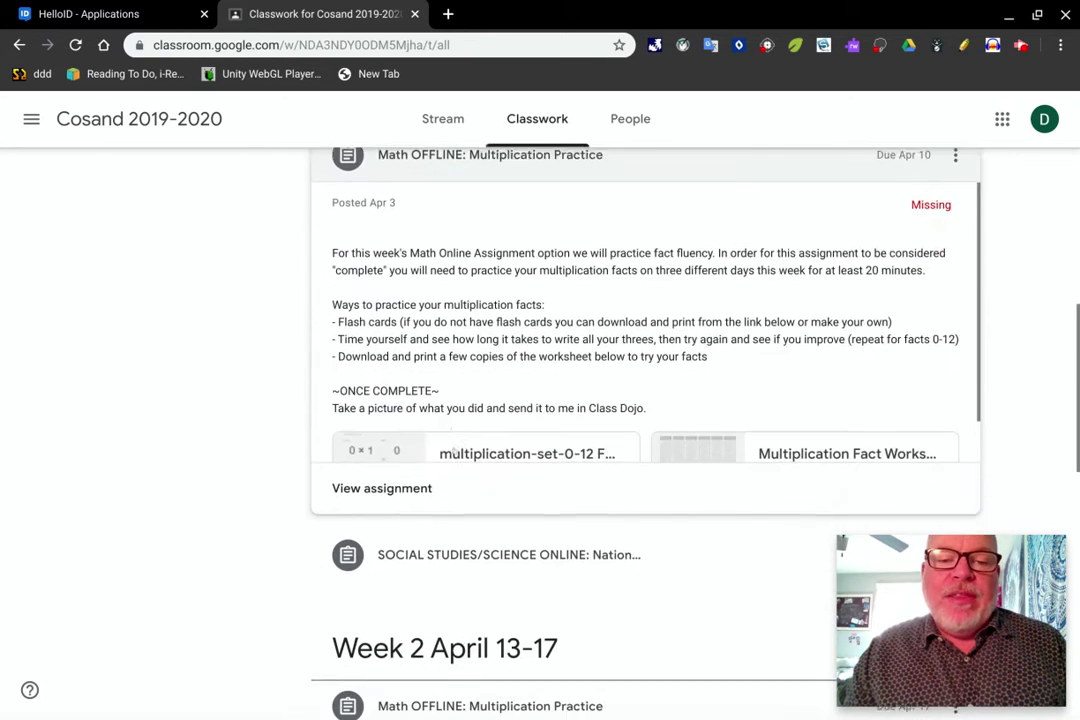
click(400, 466)
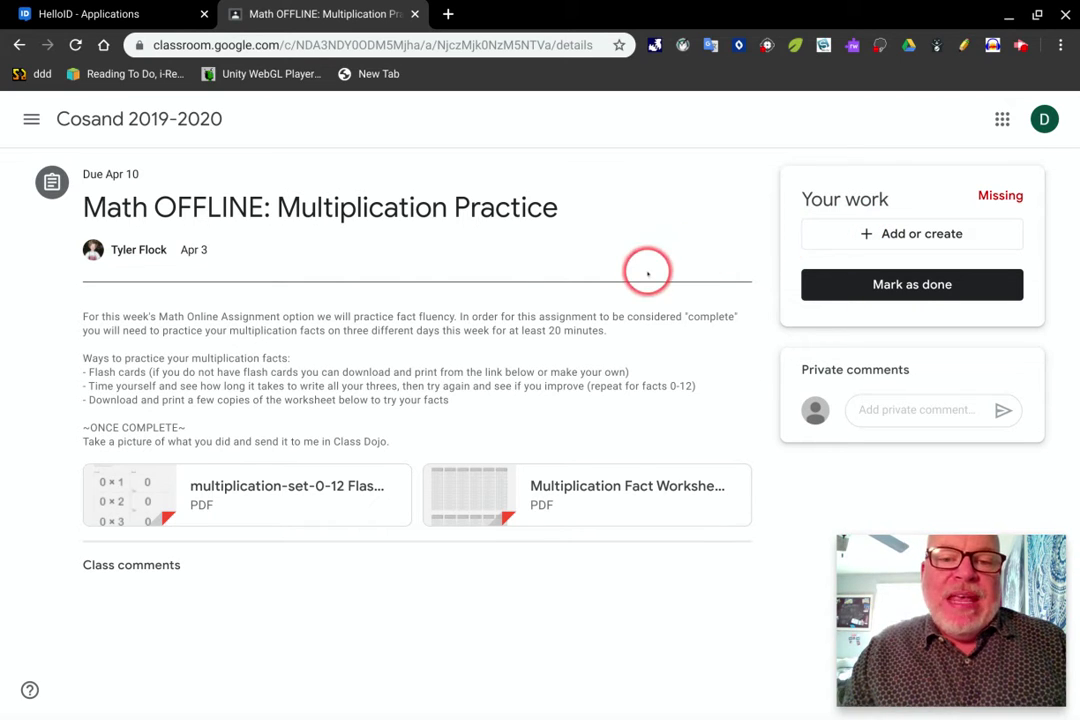
Search the Chromebook for "camera" and launch the Camera app
mouse_move(12, 716)
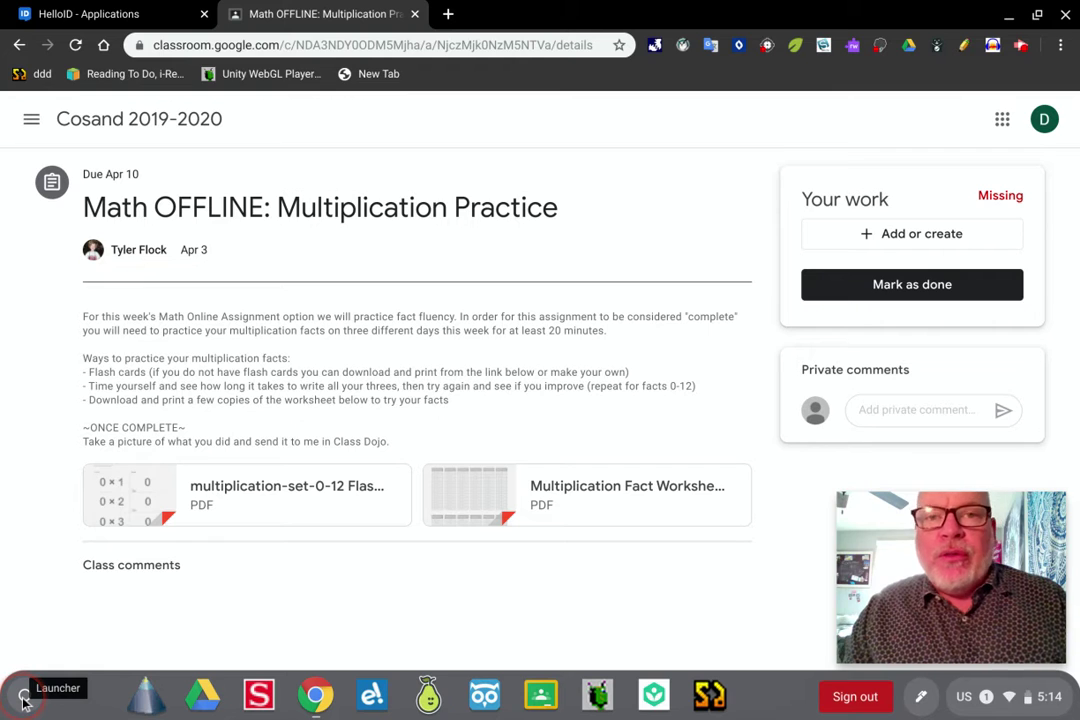
click(25, 697)
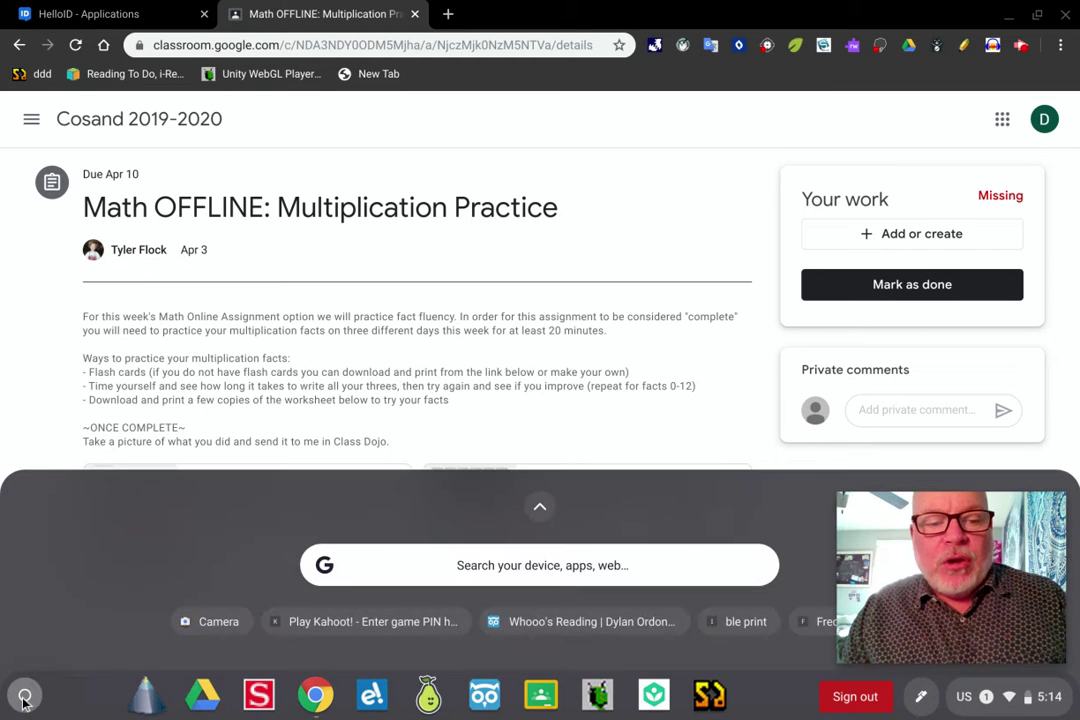
click(343, 563)
text(camera)
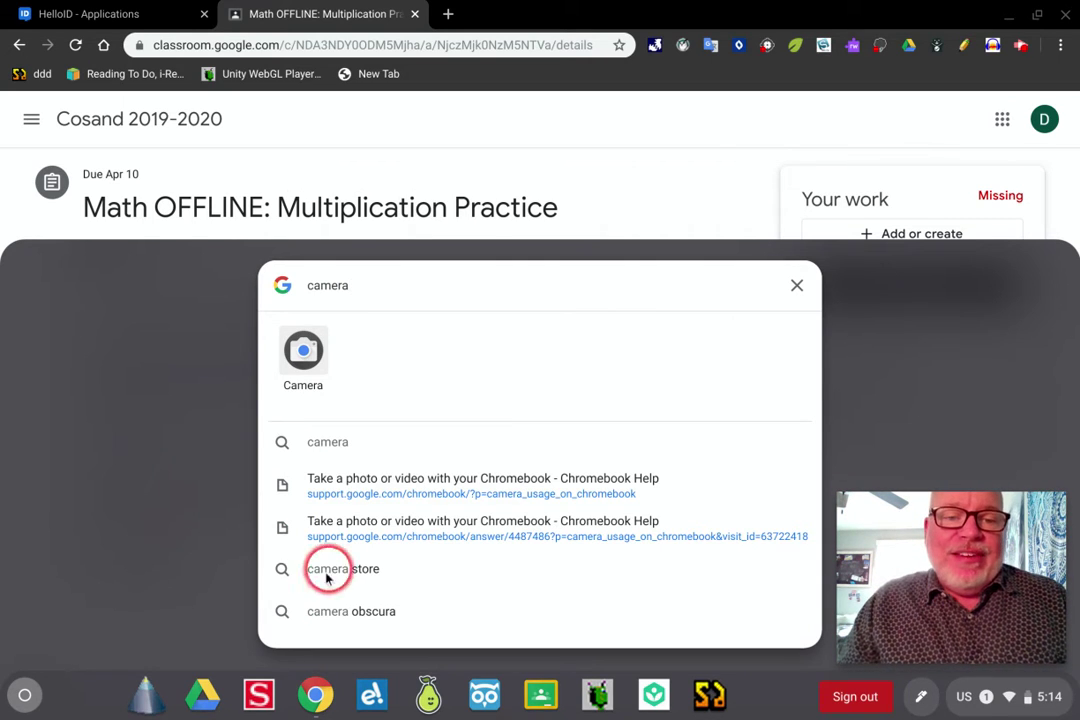
click(302, 348)
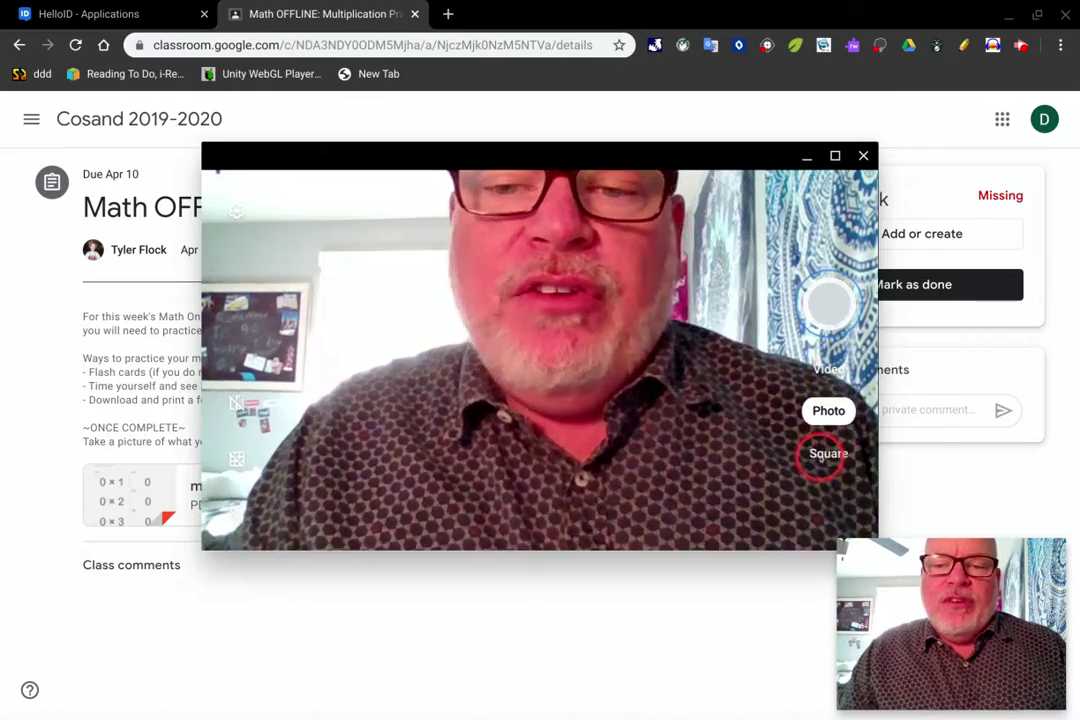
Take a picture of the handwritten "Multiples of 3" sheet in Photo mode
click(825, 454)
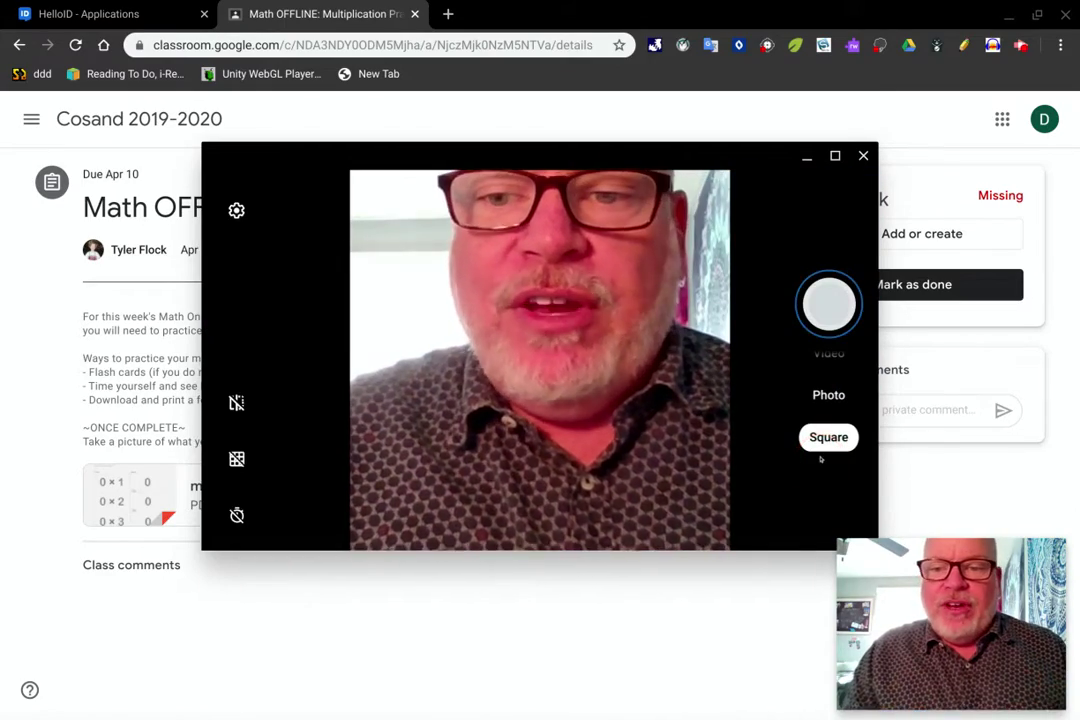
click(828, 396)
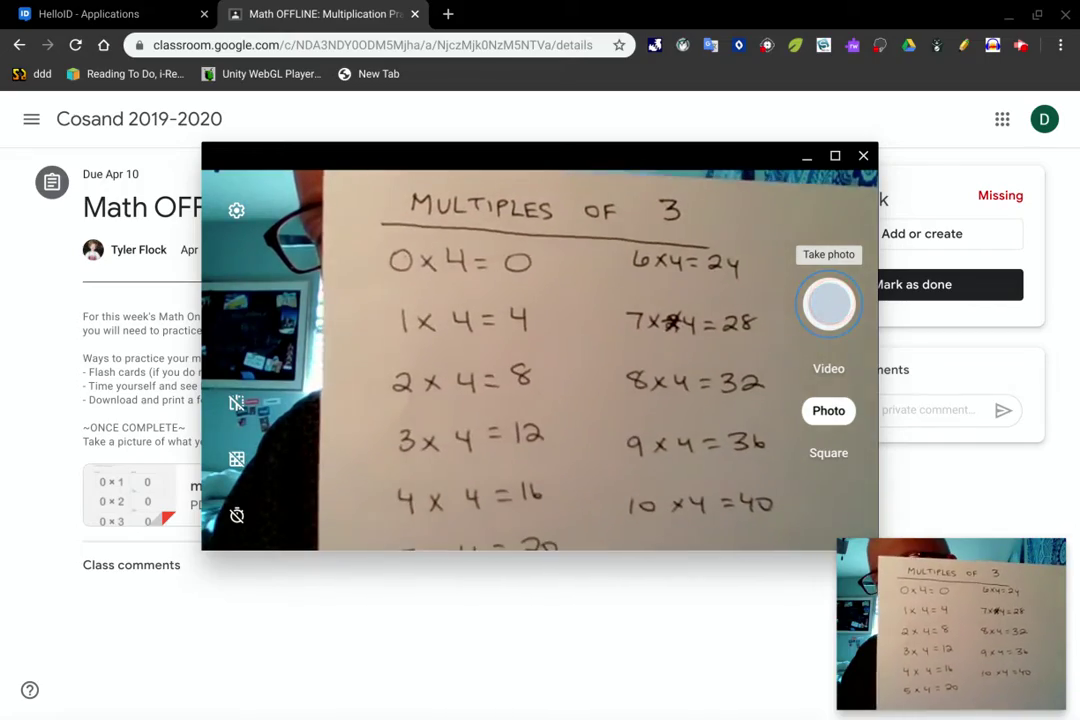
click(829, 303)
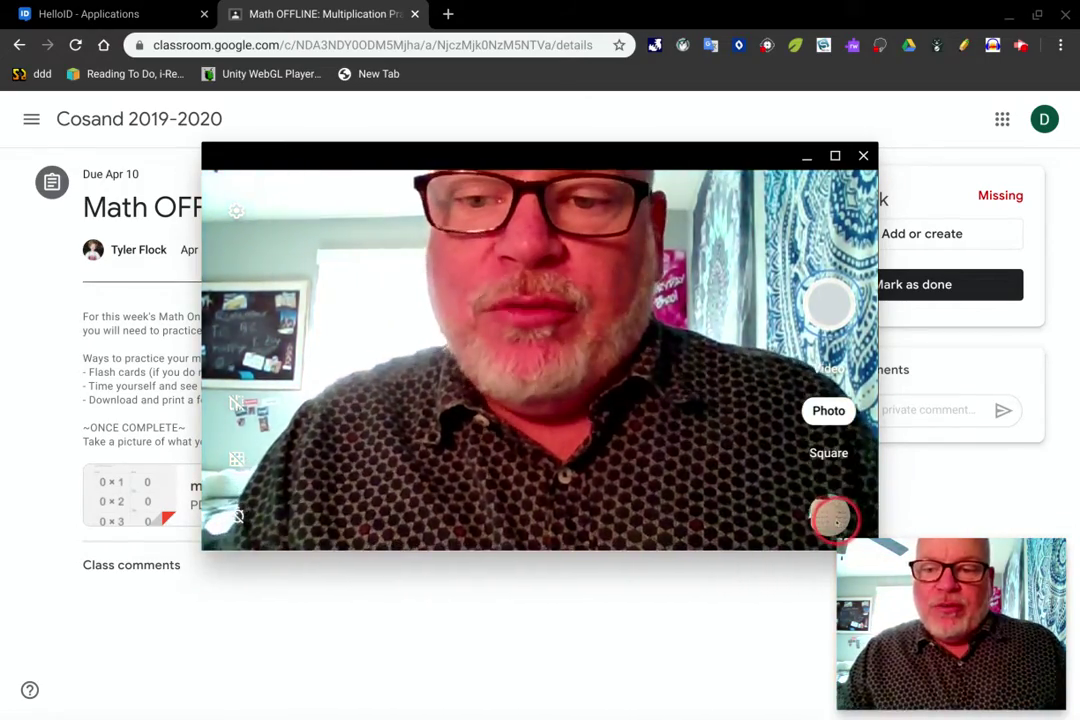
Rename the captured photo as "Week 1 Offline Math", and close the photo viewer and the camera
click(831, 517)
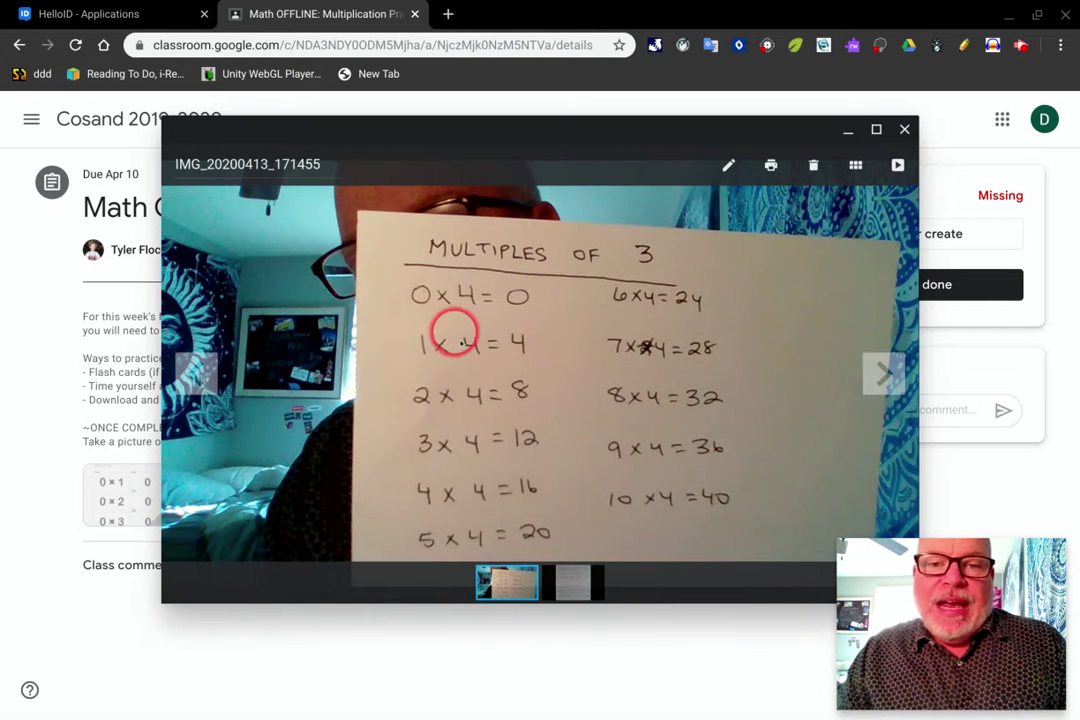
click(238, 162)
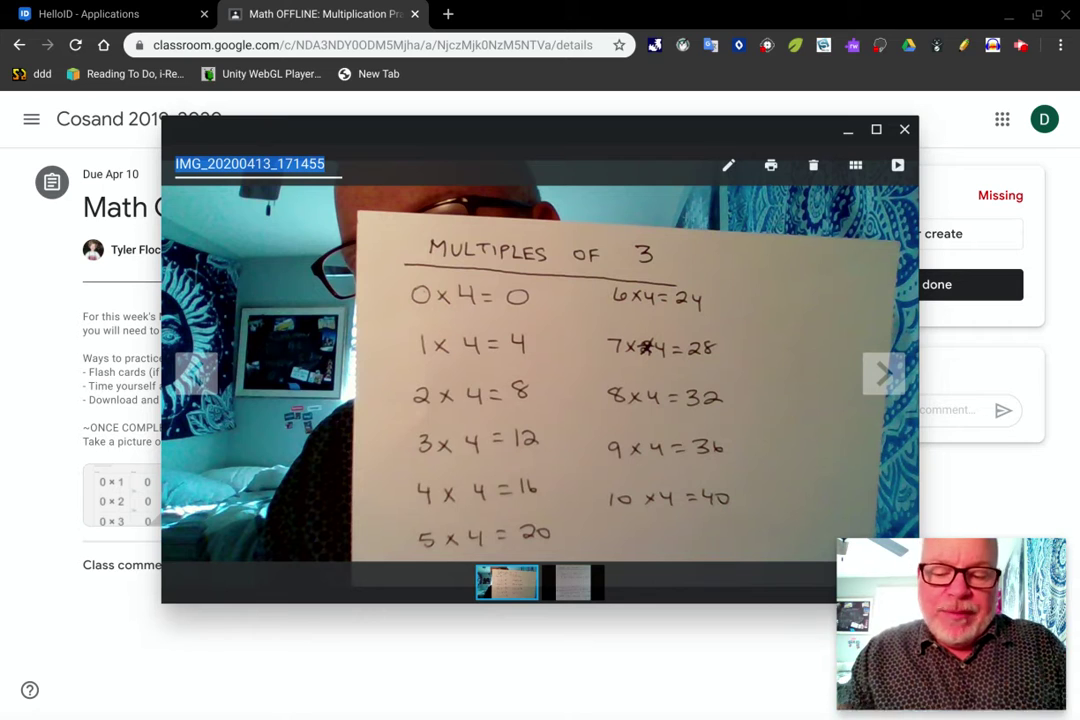
key(BackSpace)
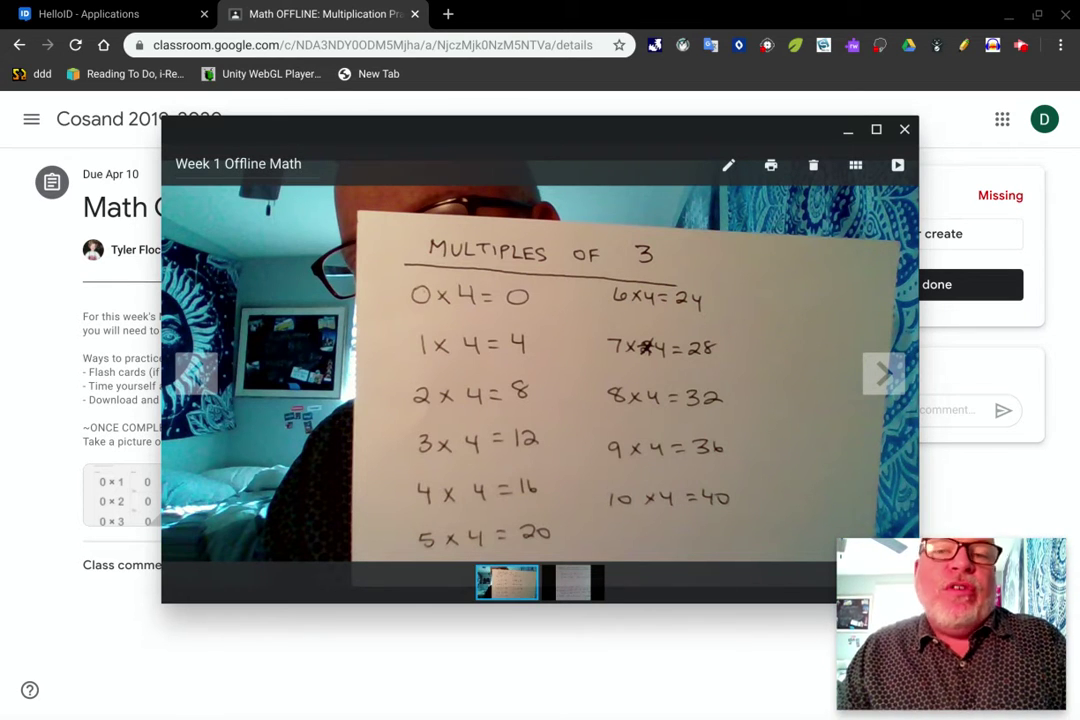
click(906, 129)
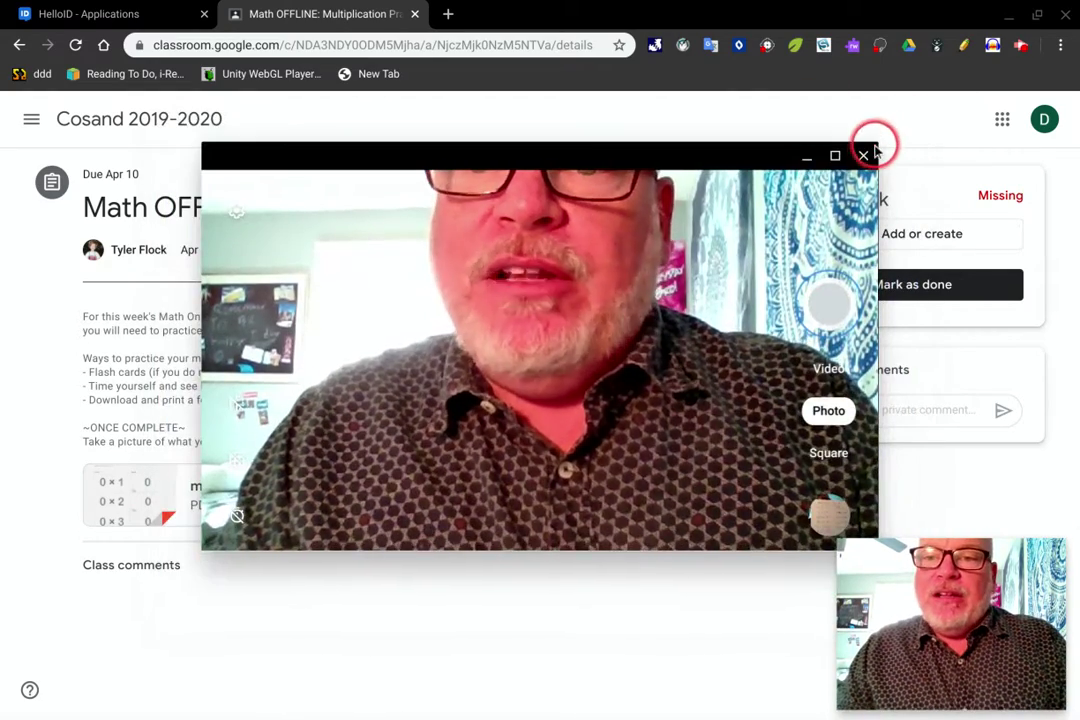
click(864, 157)
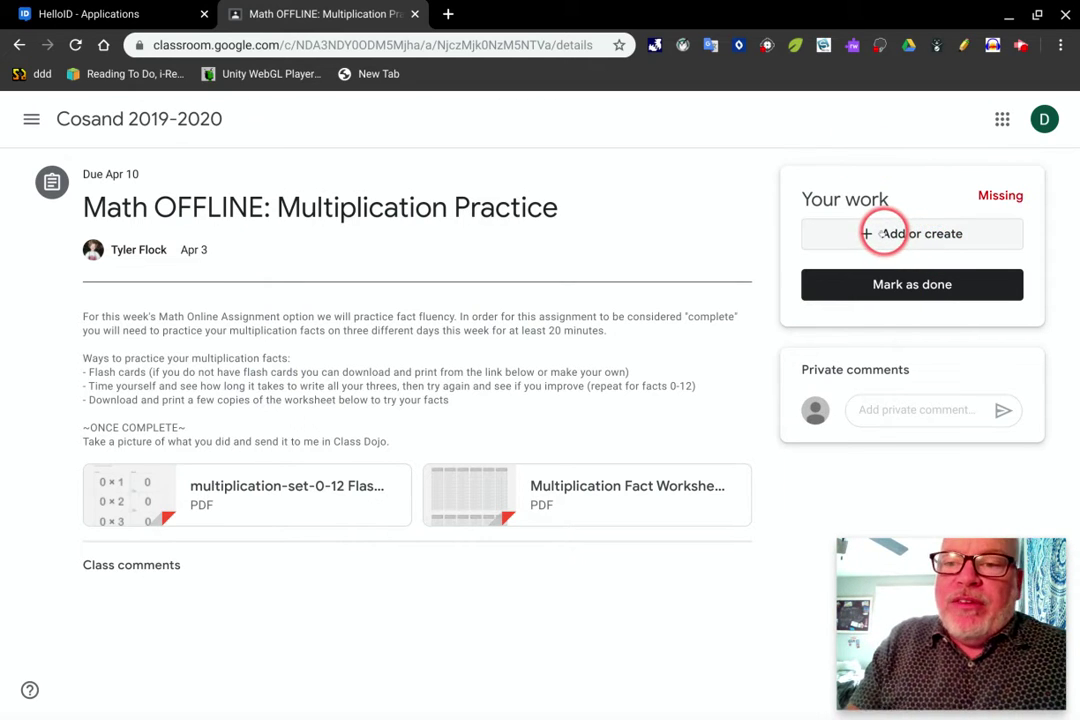
Open the file upload dialog for adding work to the Multiplication Practice assignment
click(882, 233)
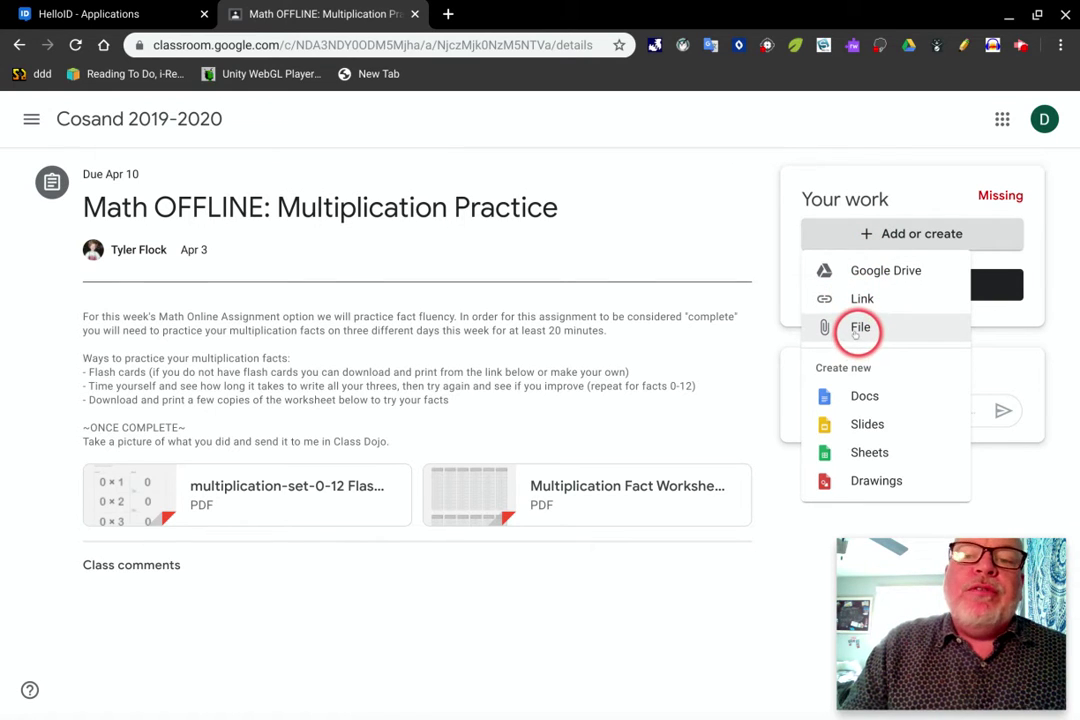
click(857, 330)
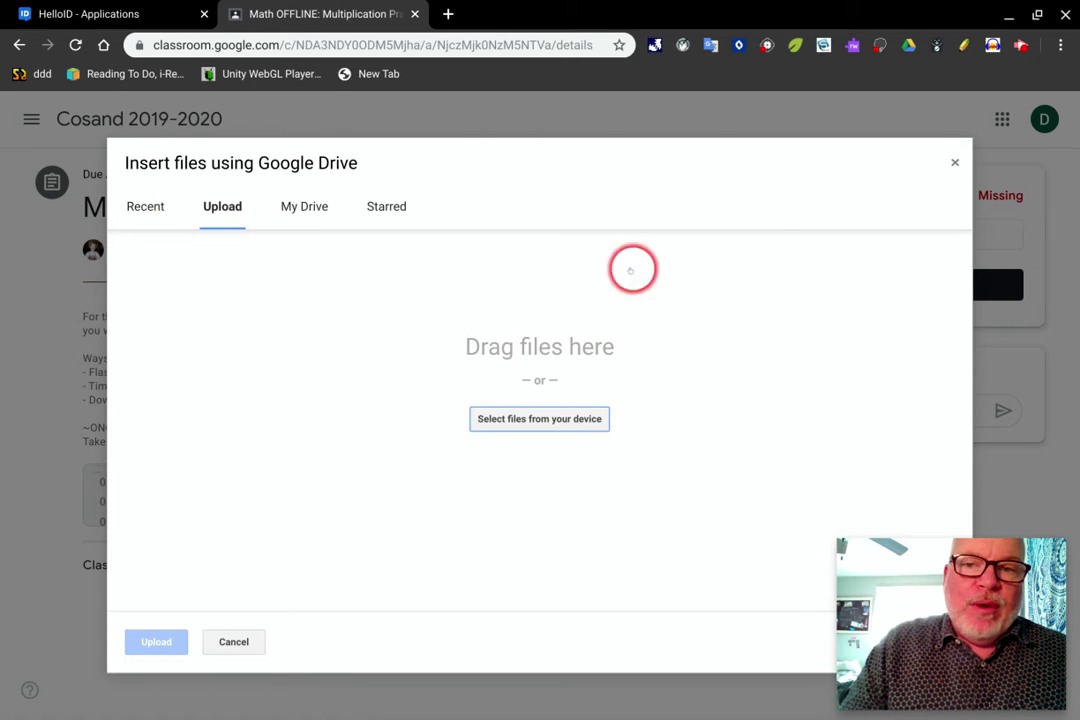
click(498, 416)
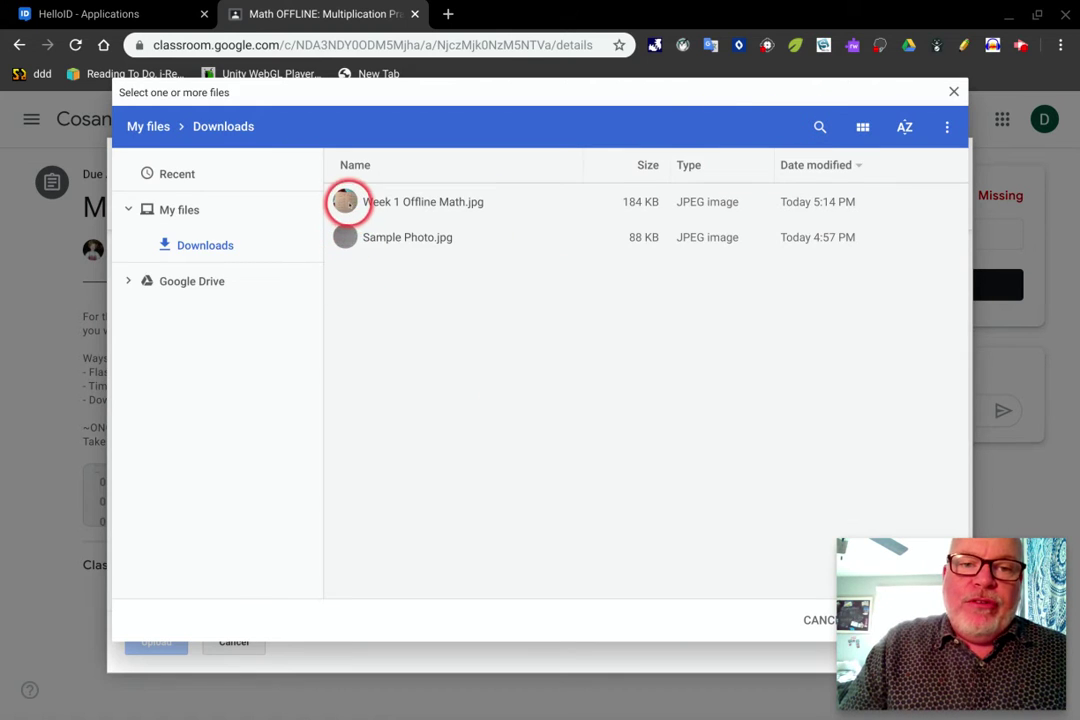
click(425, 203)
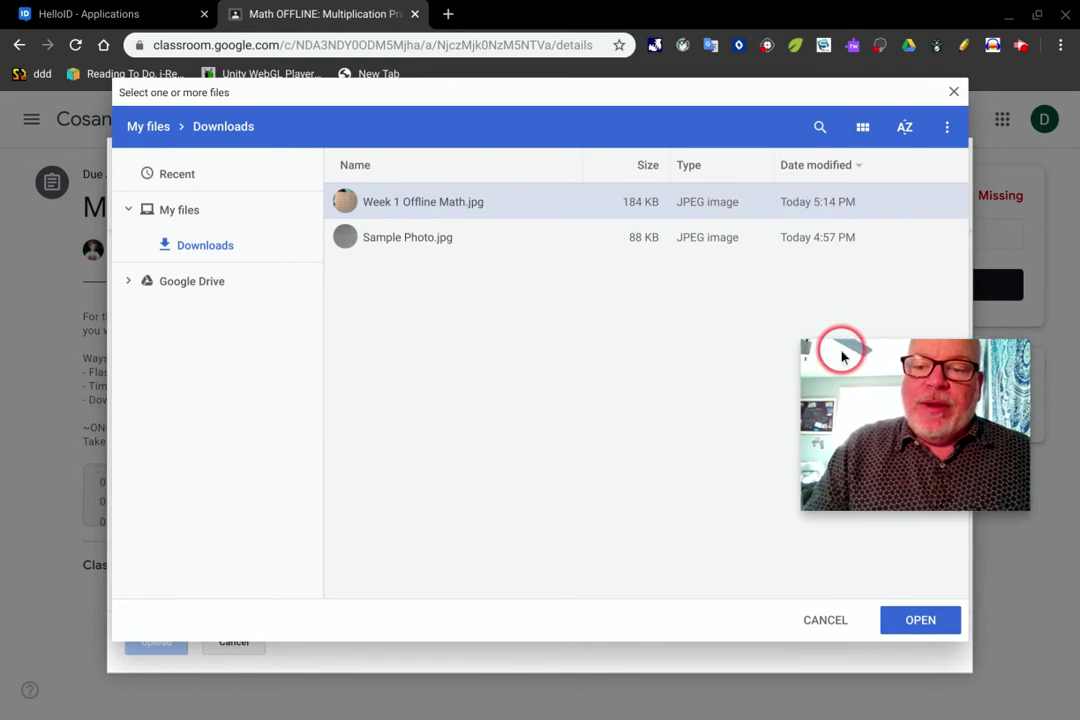
click(918, 620)
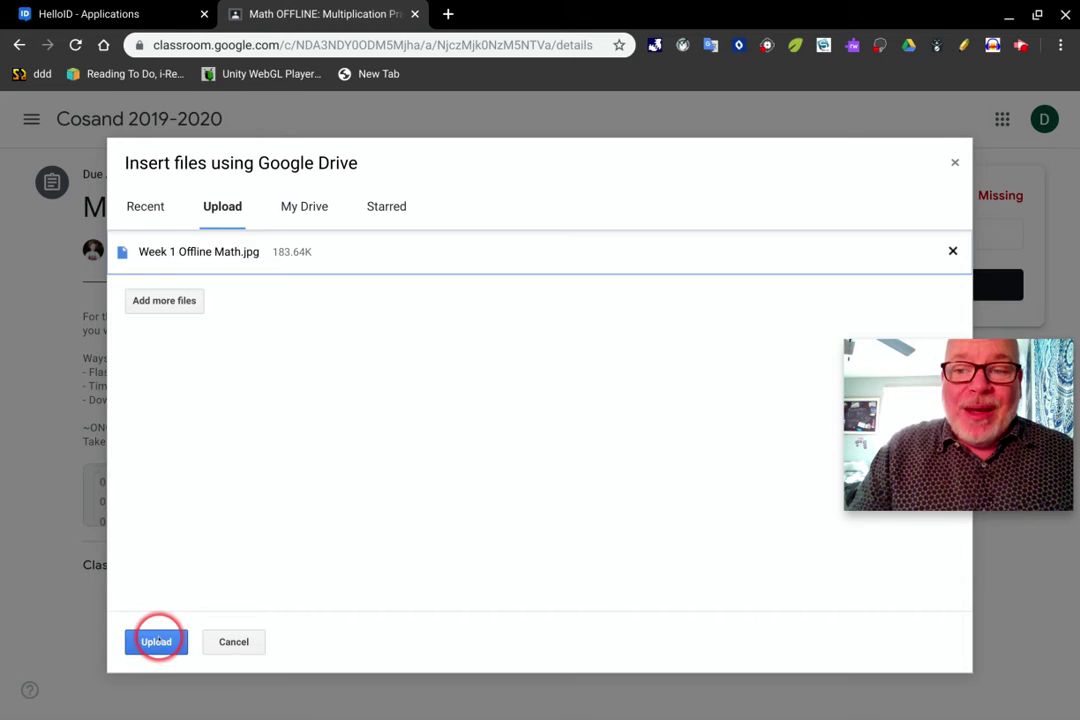
click(952, 252)
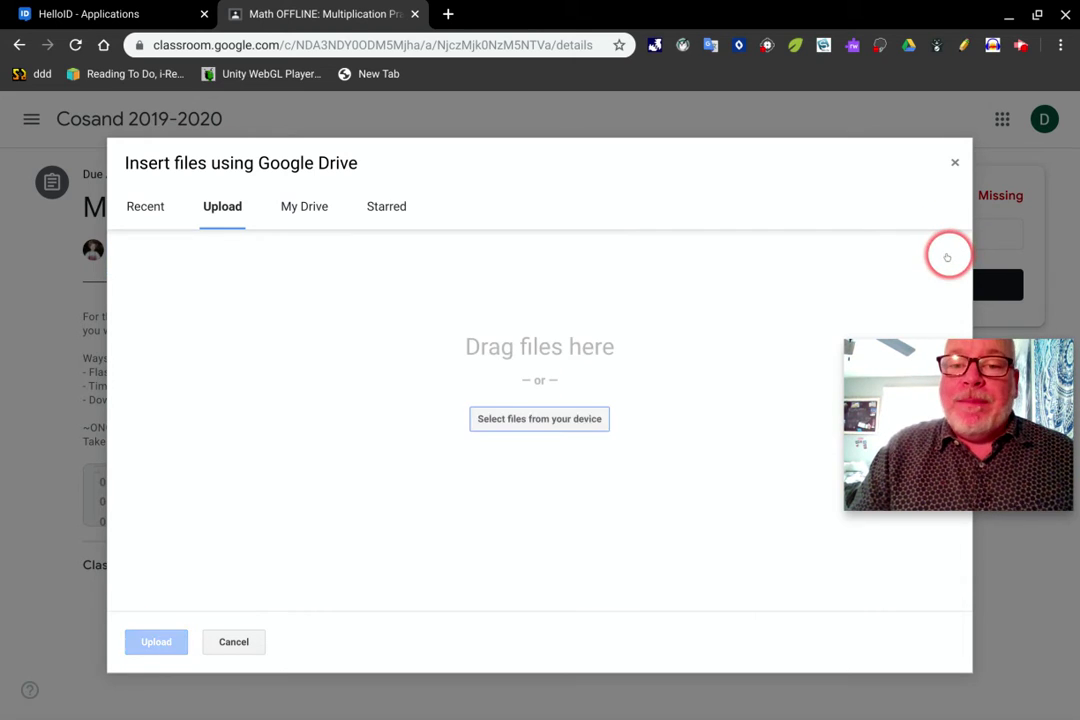
Upload "Week 1 Offline Math.jpg" from the device's Downloads folder as an attachment to the assignment
click(561, 420)
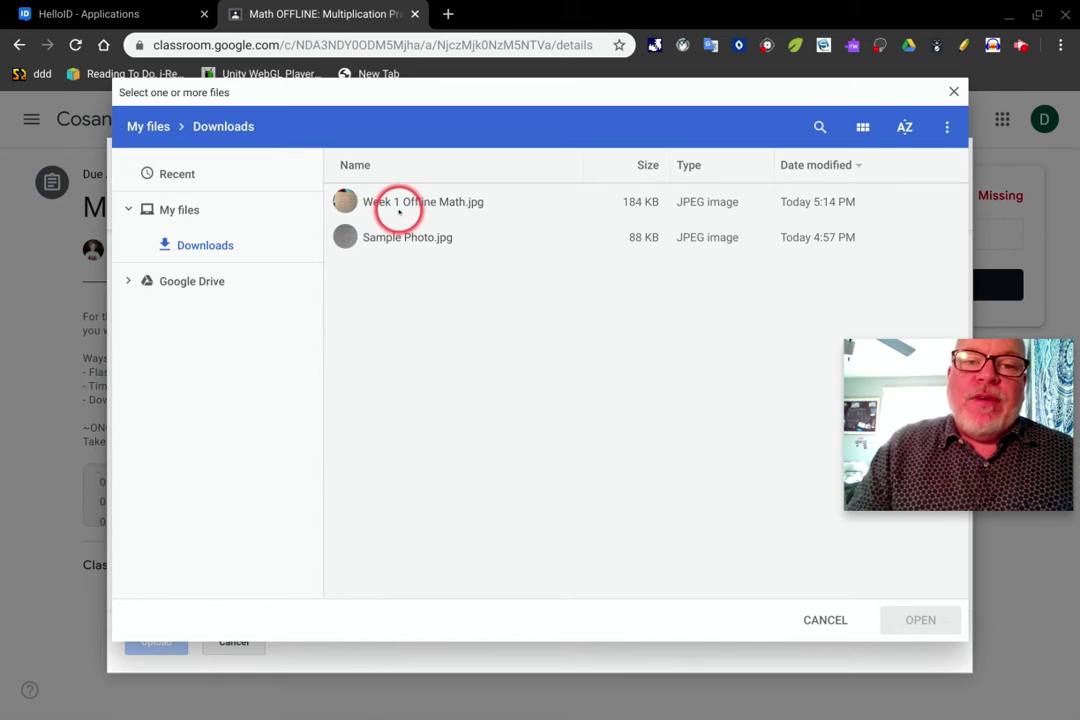
click(405, 200)
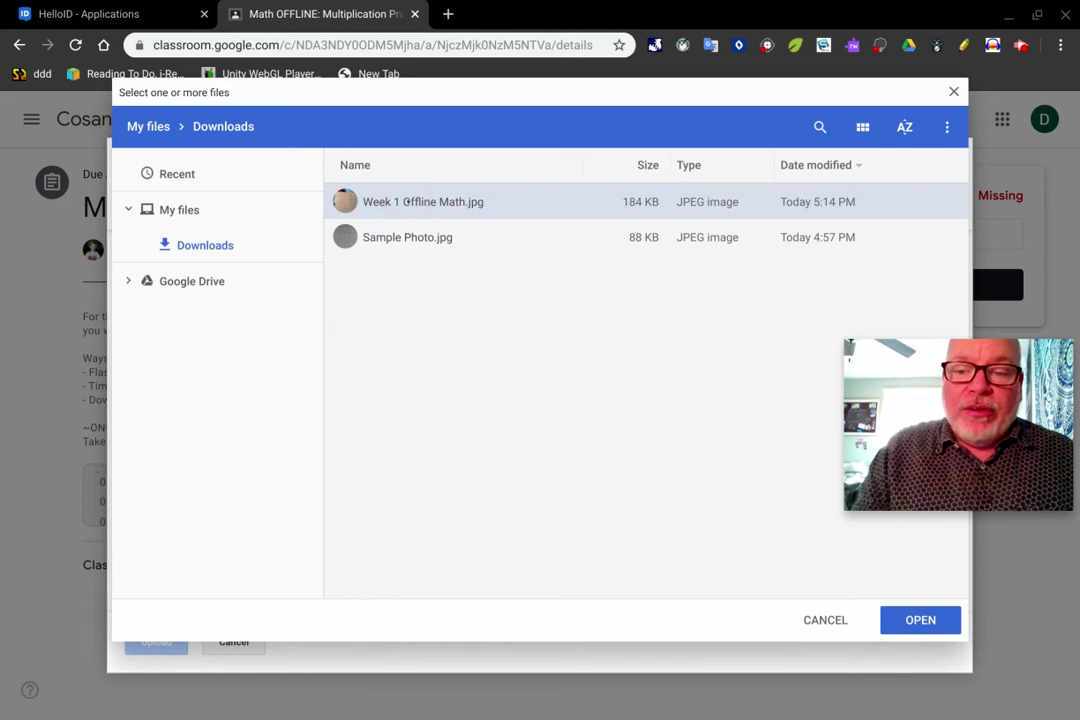
click(920, 620)
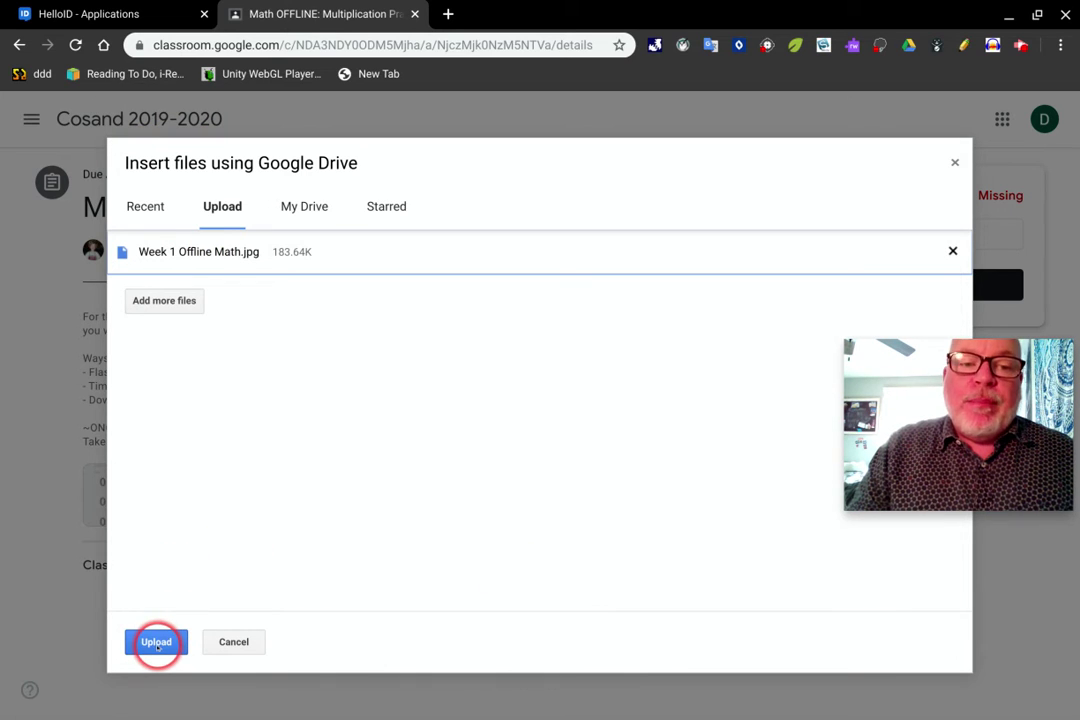
click(156, 644)
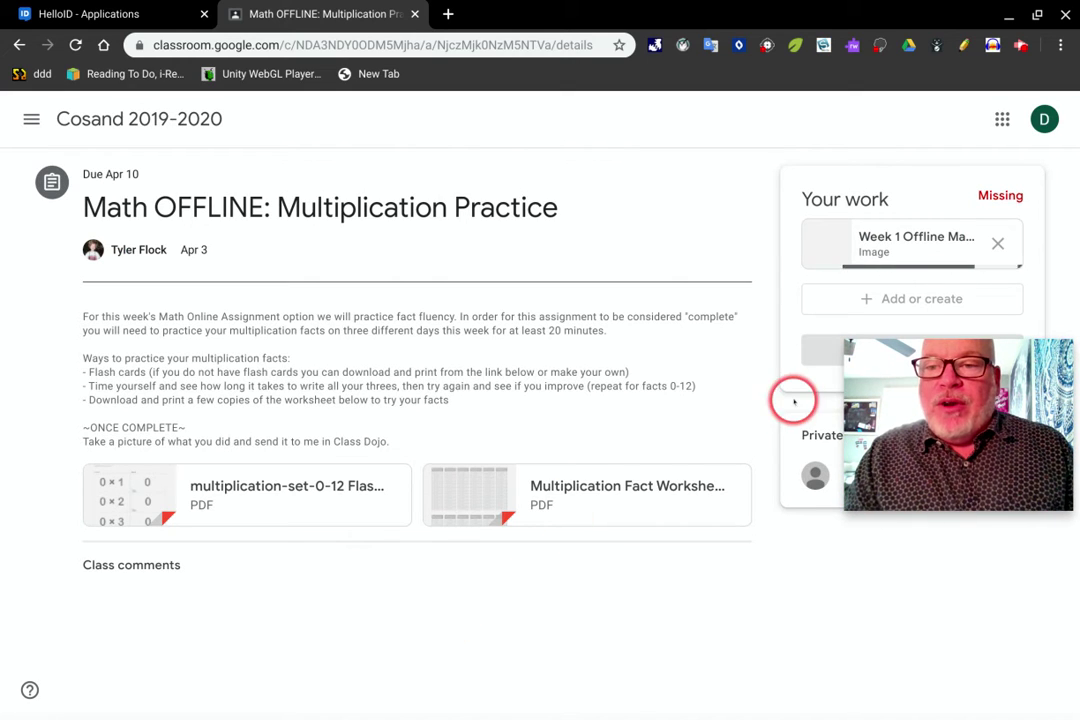
drag(885, 470, 866, 636)
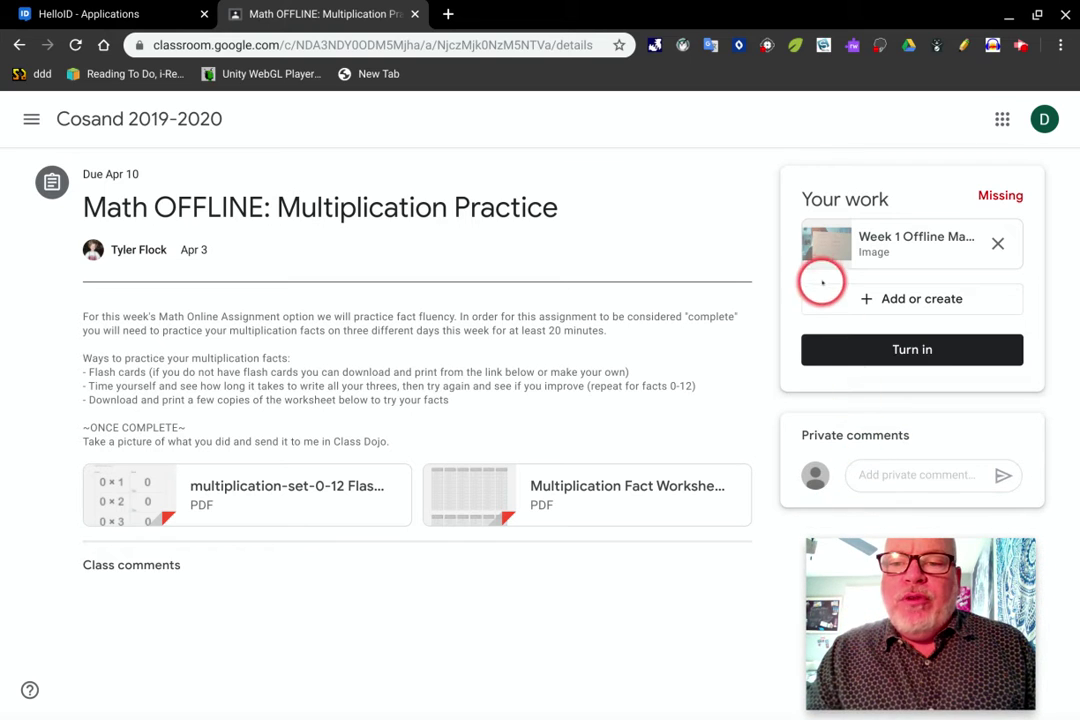